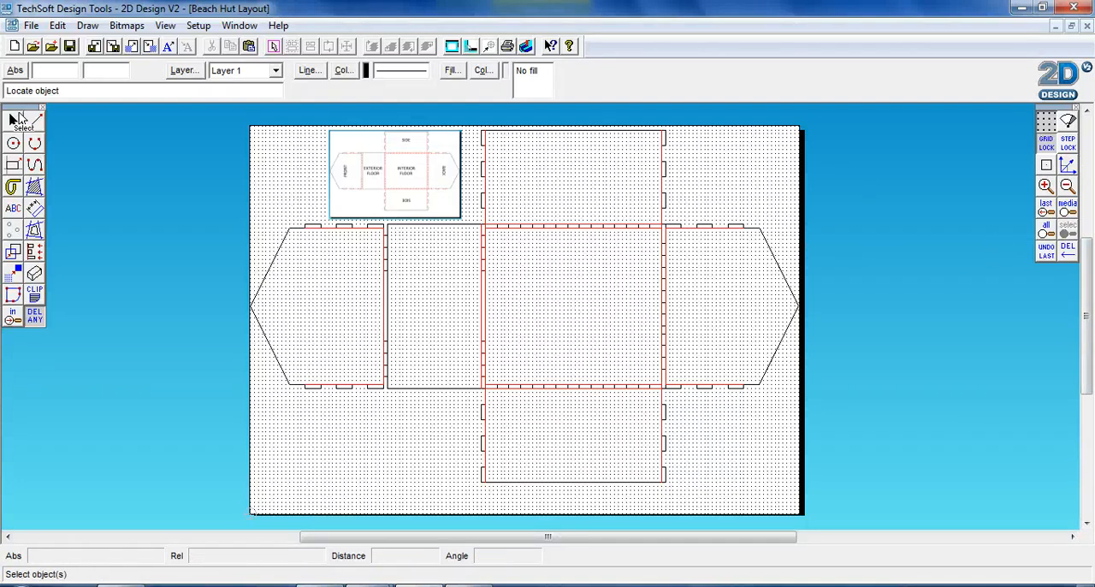
With Grid Lock on, draw a 270 mm vertical guide line from the upper side panel's outer edge to the lower side panel's outer edge.
{"action": "left_click", "coordinate": [34, 122]}
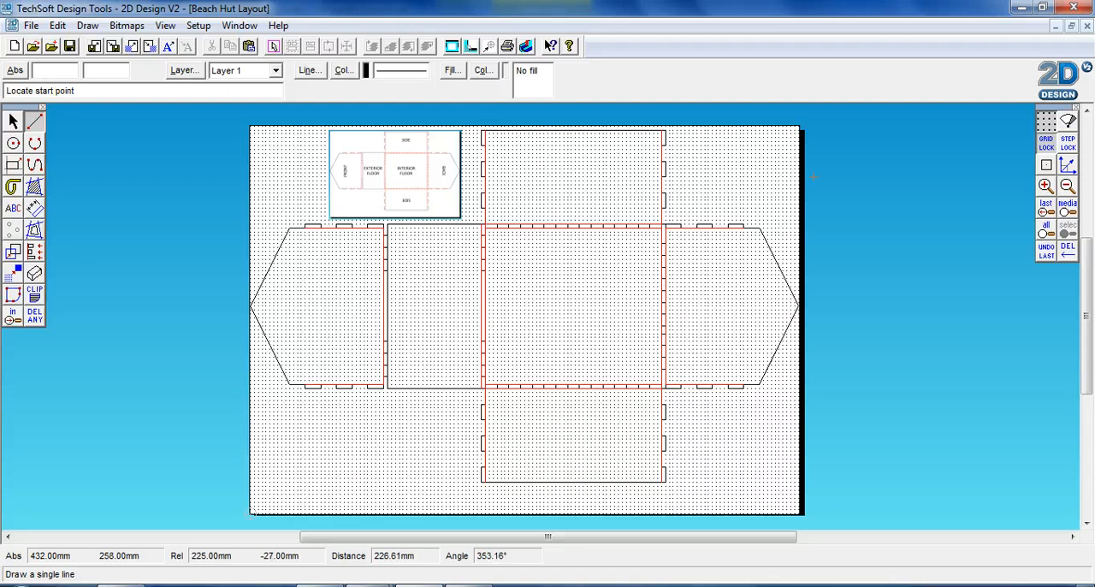
{"action": "left_click", "coordinate": [1052, 151]}
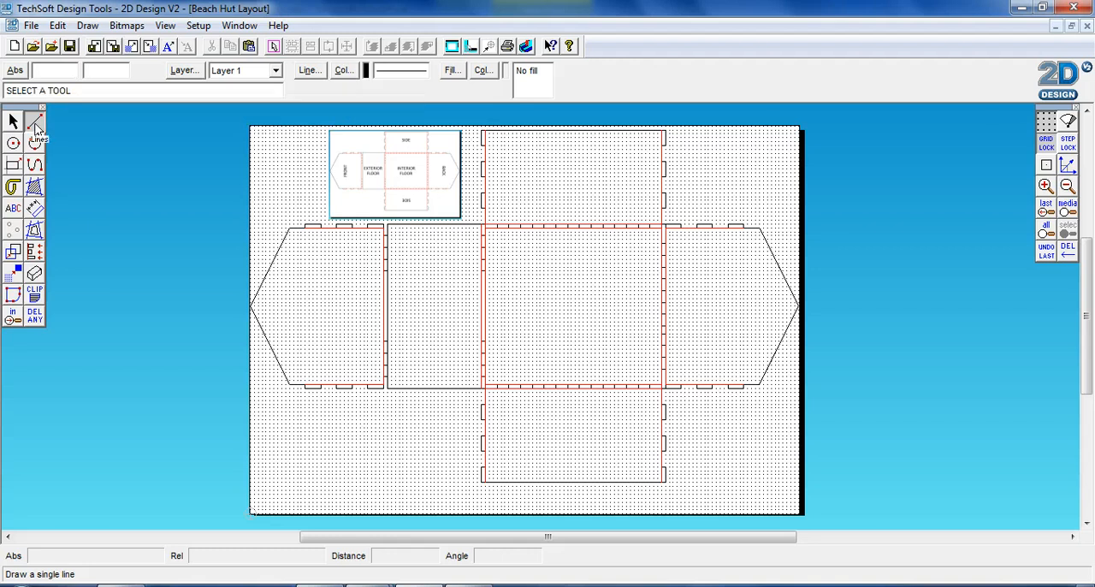
{"action": "left_click", "coordinate": [12, 164]}
{"action": "left_click", "coordinate": [34, 122]}
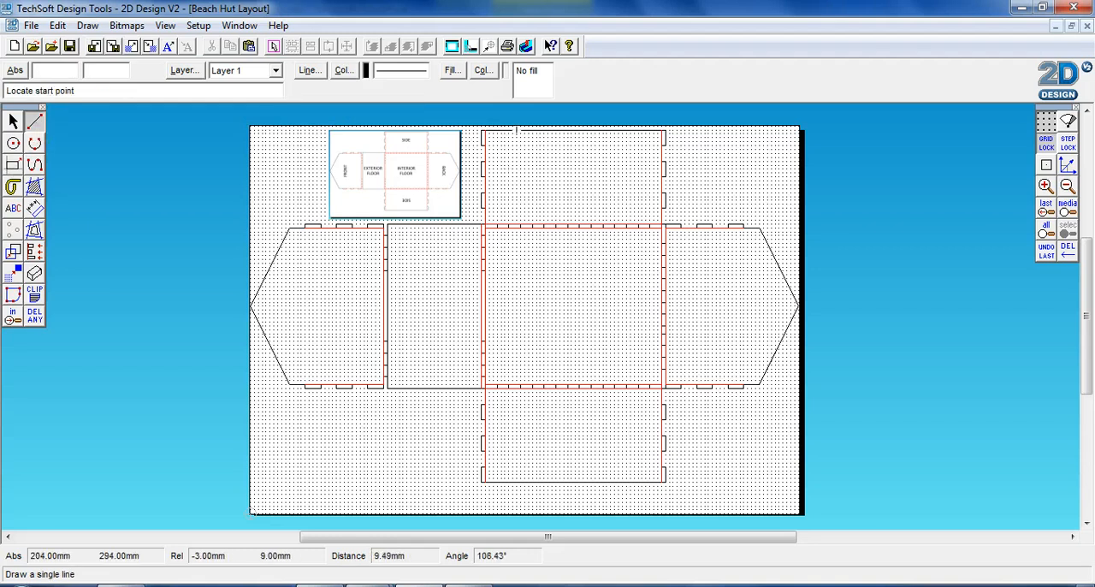
{"action": "left_click", "coordinate": [516, 130]}
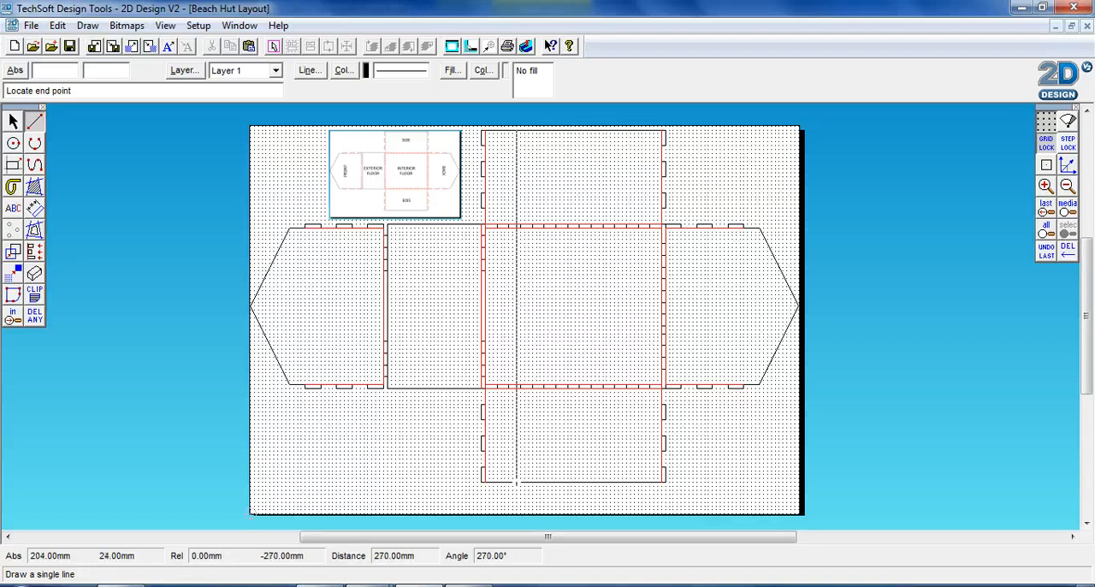
{"action": "left_click", "coordinate": [516, 482]}
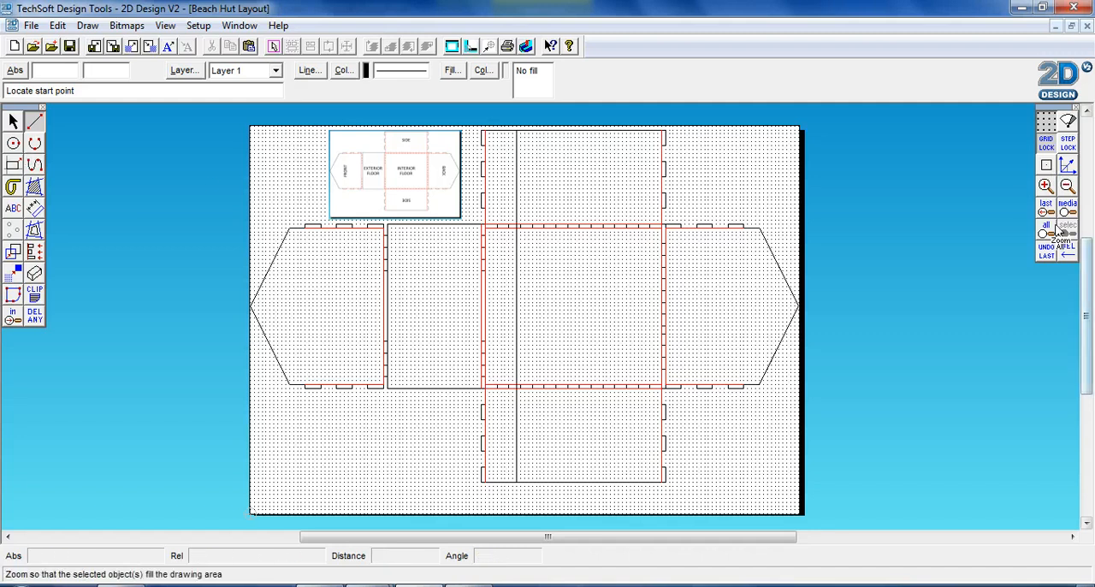
Draw a rectangle about 27 mm wide and 39 mm high on the upper side panel, against the guide line and 9 mm below the outer edge.
{"action": "left_click", "coordinate": [1046, 184]}
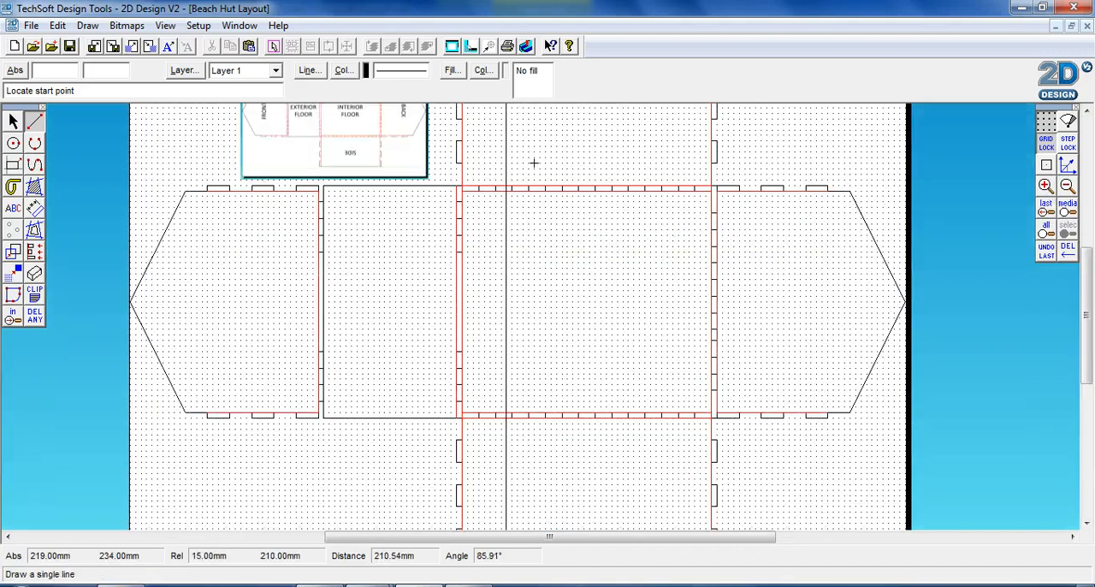
{"action": "scroll", "coordinate": [533, 163], "scroll_direction": "up", "scroll_amount": 3}
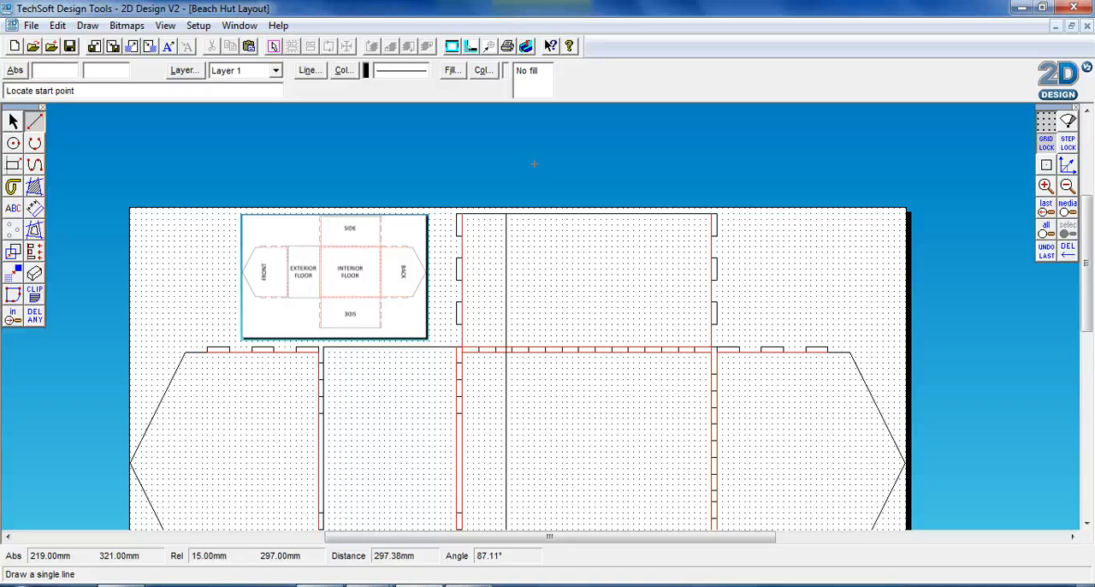
{"action": "left_click", "coordinate": [13, 166]}
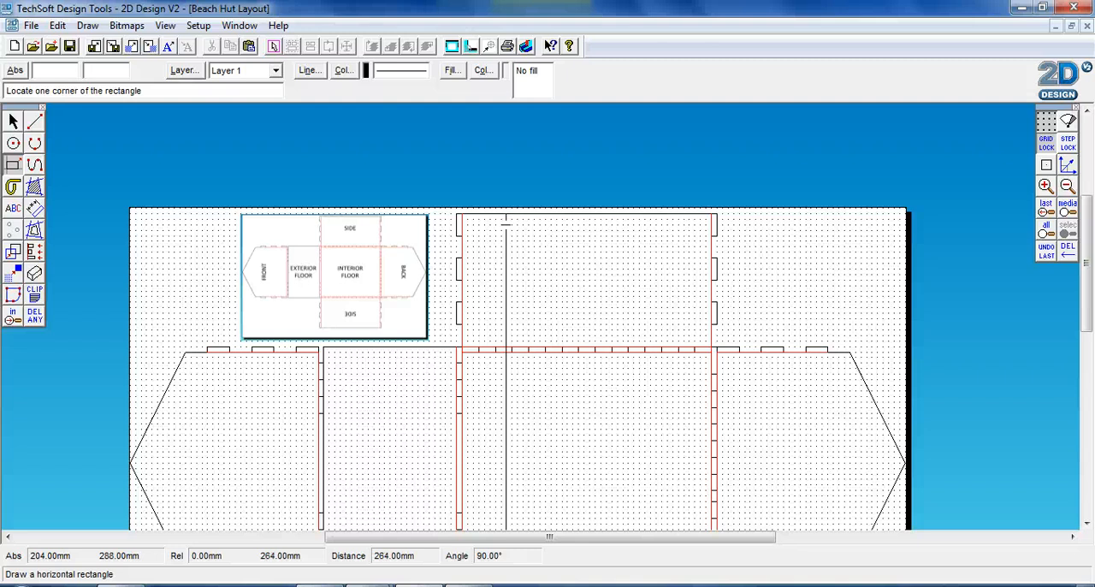
{"action": "left_click", "coordinate": [507, 228]}
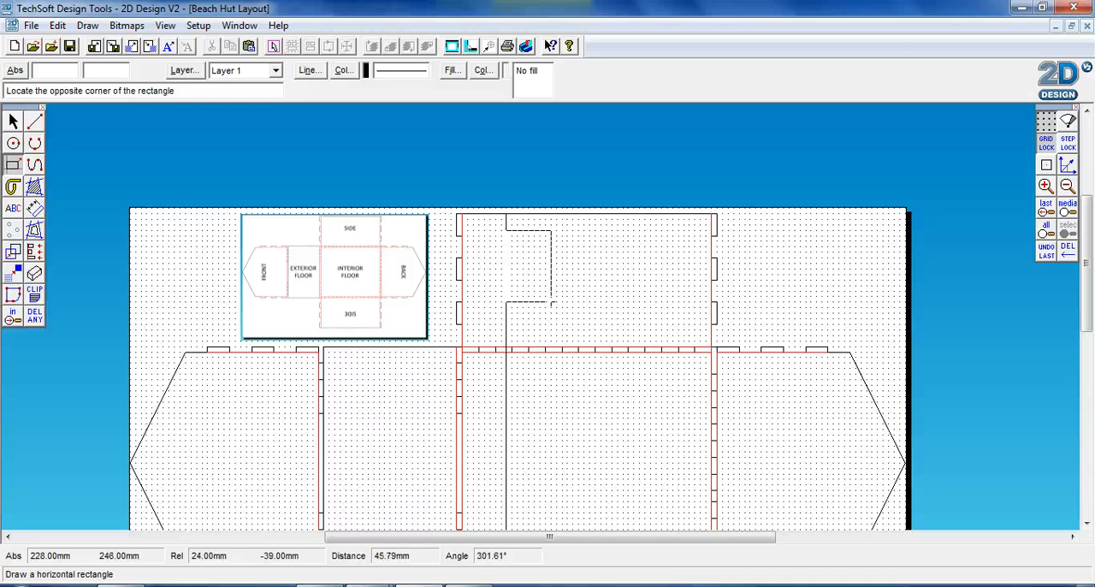
{"action": "left_click", "coordinate": [556, 301]}
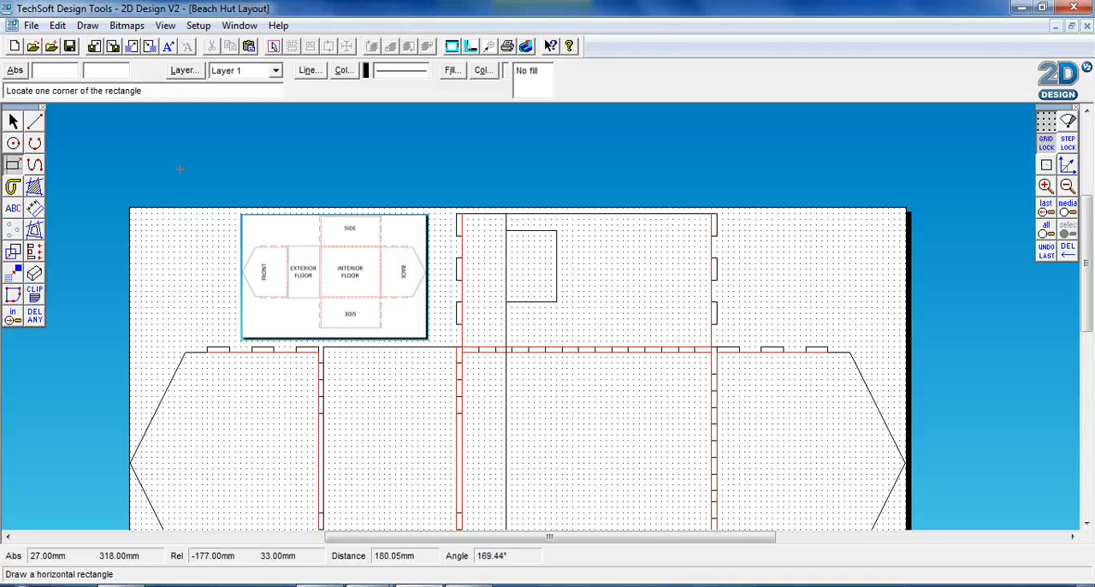
Select the rectangle on the upper side panel and duplicate it.
{"action": "left_click", "coordinate": [13, 122]}
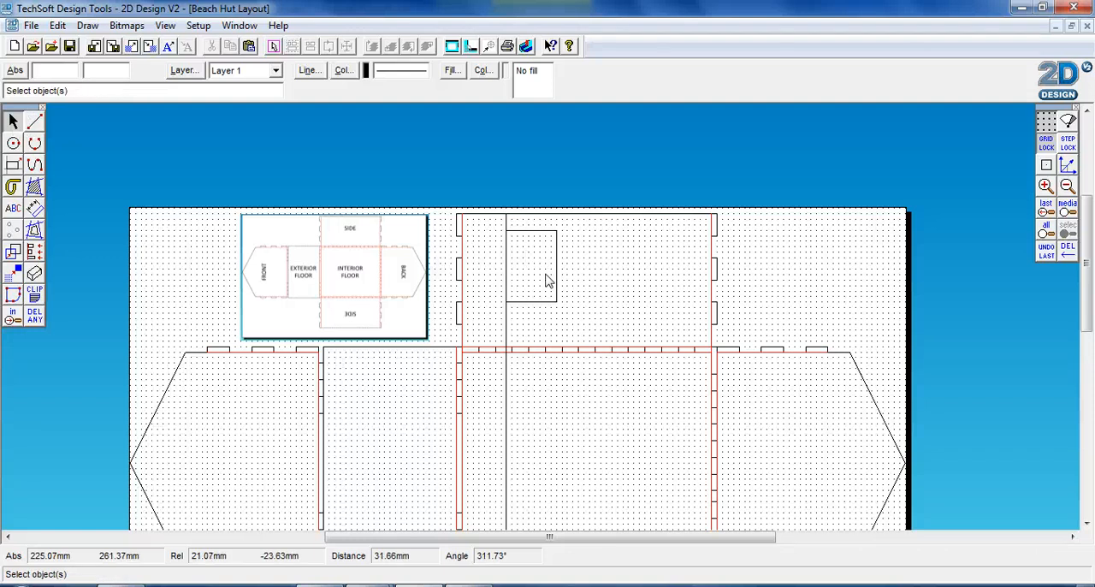
{"action": "left_click", "coordinate": [558, 293]}
{"action": "scroll", "coordinate": [562, 328], "scroll_direction": "down", "scroll_amount": 6}
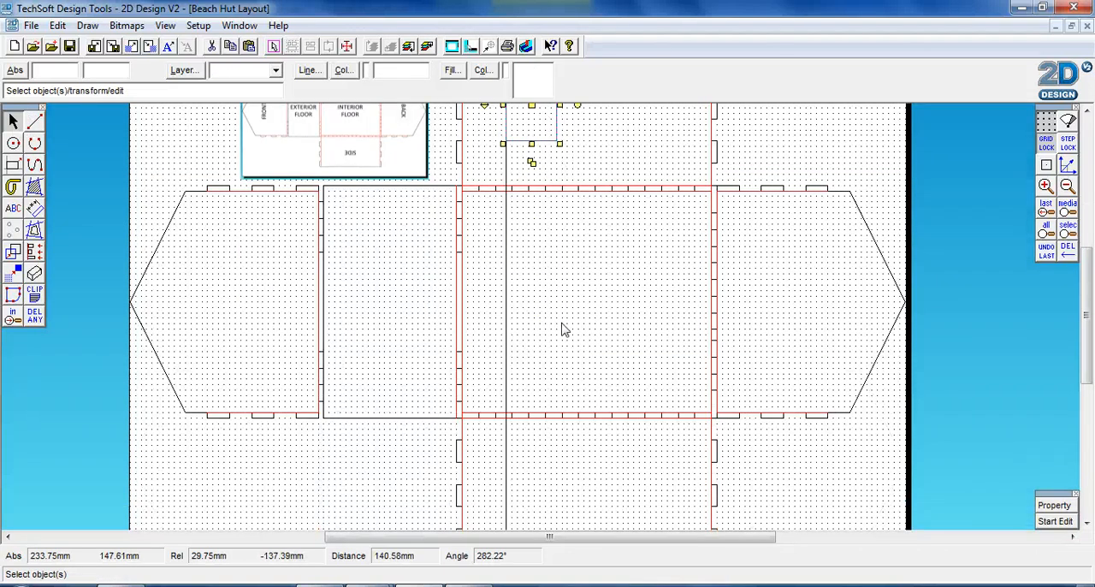
{"action": "scroll", "coordinate": [552, 321], "scroll_direction": "up", "scroll_amount": 5}
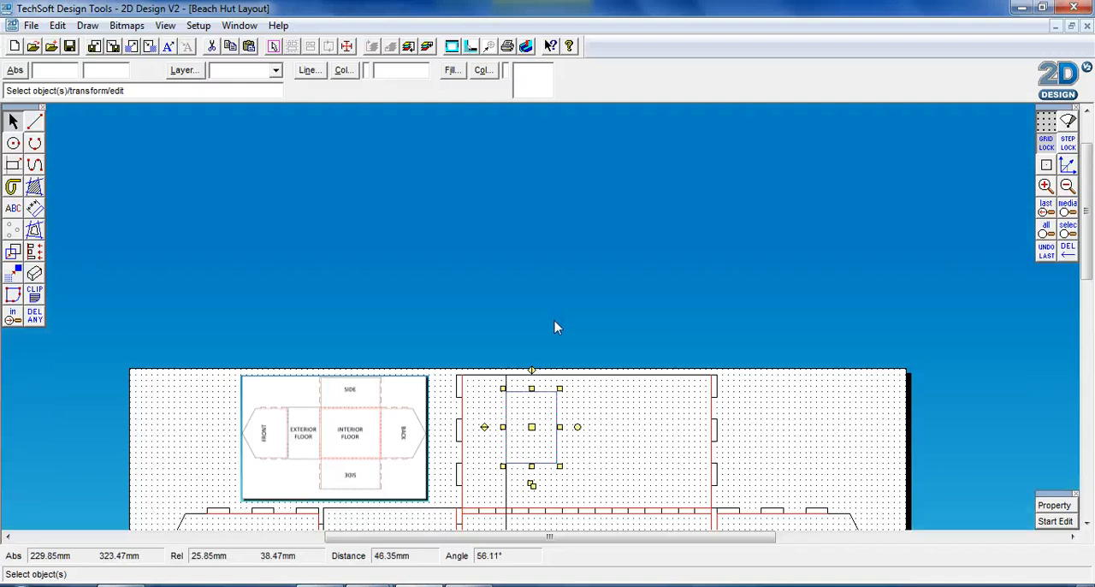
{"action": "scroll", "coordinate": [555, 325], "scroll_direction": "down", "scroll_amount": 3}
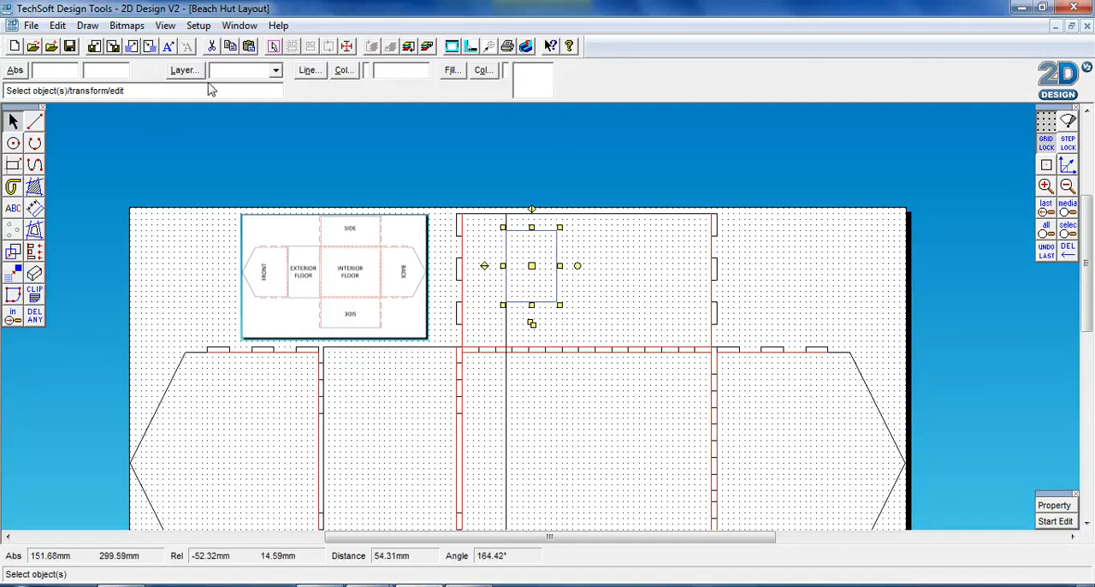
{"action": "left_click", "coordinate": [57, 25]}
{"action": "left_click", "coordinate": [98, 90]}
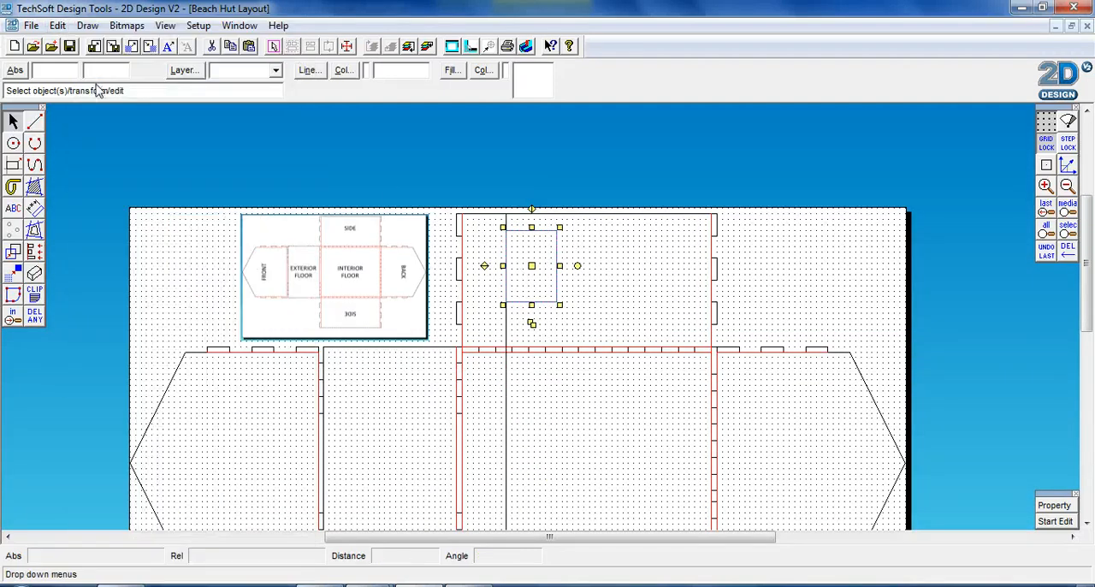
{"action": "left_click", "coordinate": [59, 27]}
{"action": "left_click", "coordinate": [142, 126]}
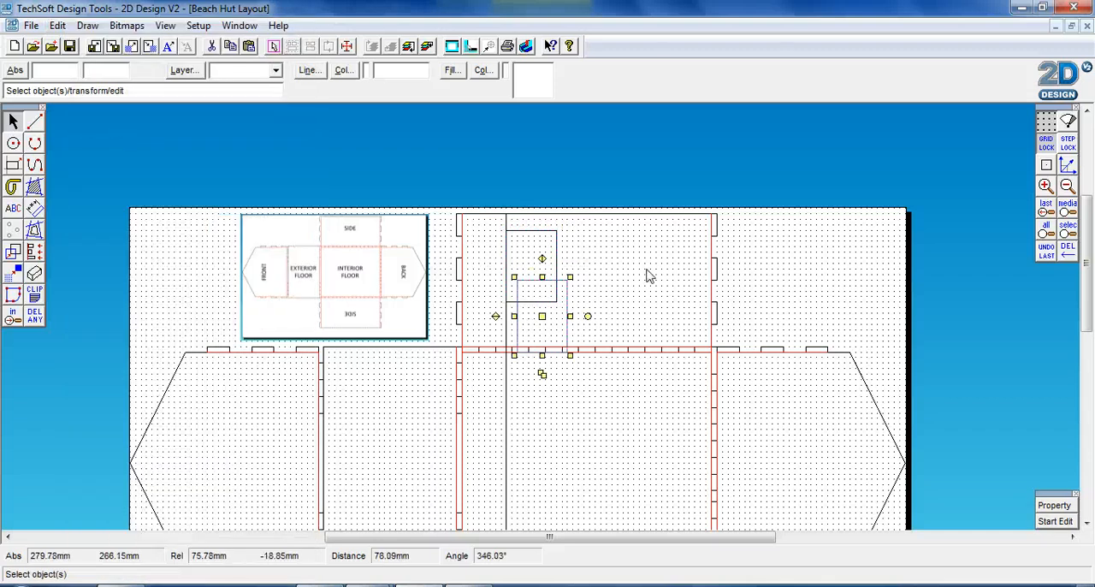
Move the duplicate rectangle onto the lower side panel, against the guide line and 9 mm above the panel's outer edge.
{"action": "scroll", "coordinate": [648, 276], "scroll_direction": "up", "scroll_amount": 2}
{"action": "scroll", "coordinate": [647, 275], "scroll_direction": "down", "scroll_amount": 4}
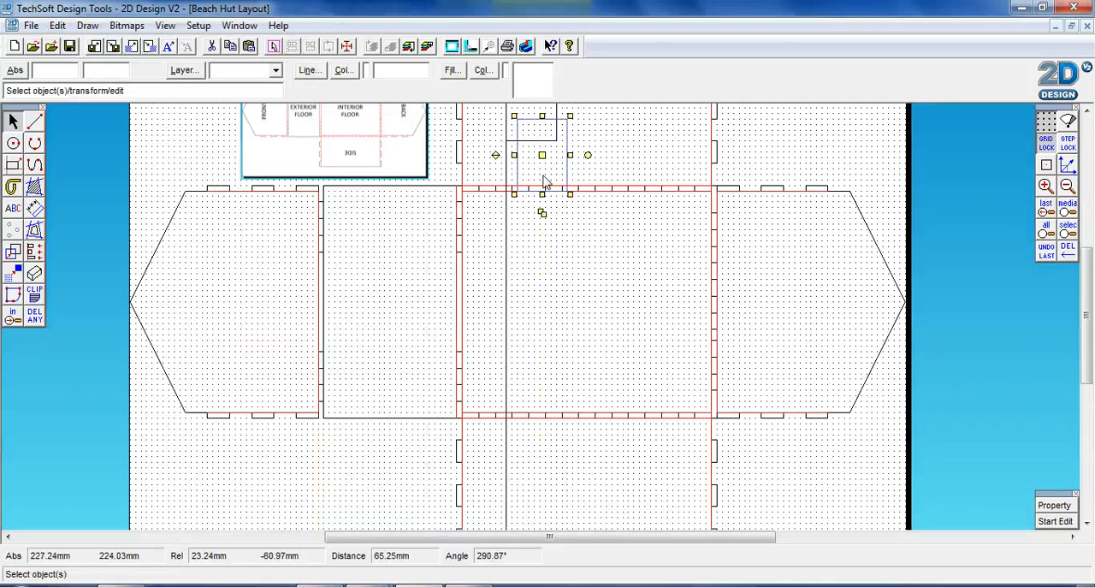
{"action": "left_click_drag", "start_coordinate": [543, 154], "coordinate": [530, 433]}
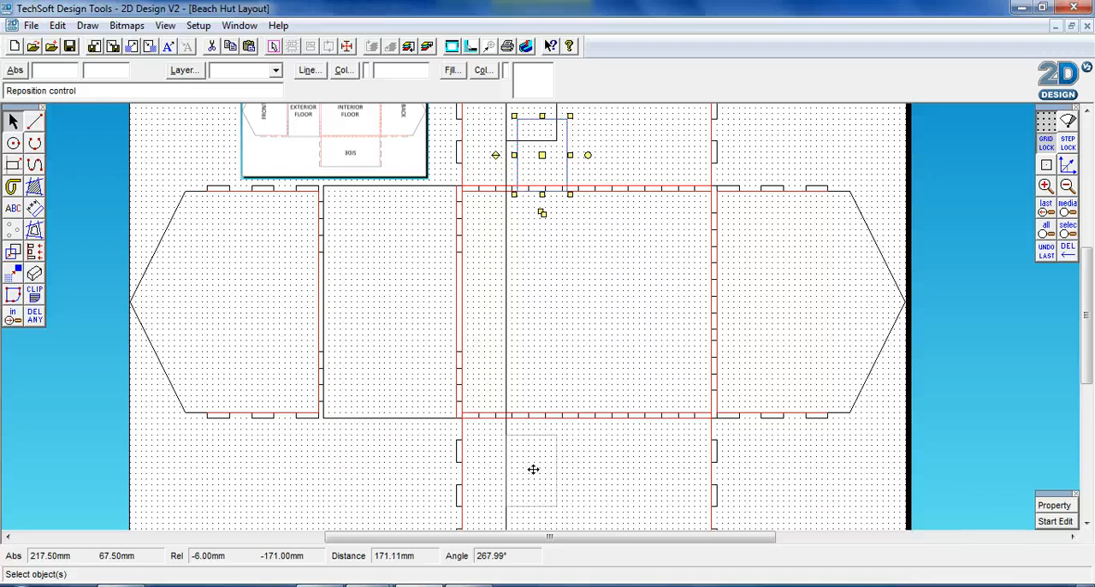
{"action": "left_click_drag", "start_coordinate": [533, 469], "coordinate": [532, 466]}
{"action": "scroll", "coordinate": [563, 367], "scroll_direction": "down", "scroll_amount": 4}
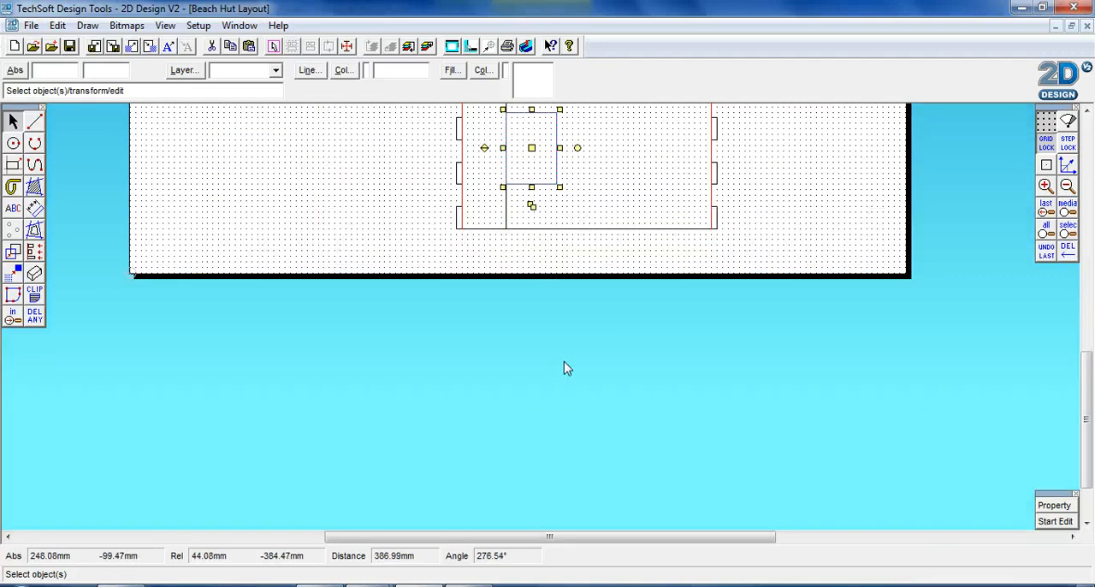
{"action": "scroll", "coordinate": [589, 283], "scroll_direction": "up", "scroll_amount": 2}
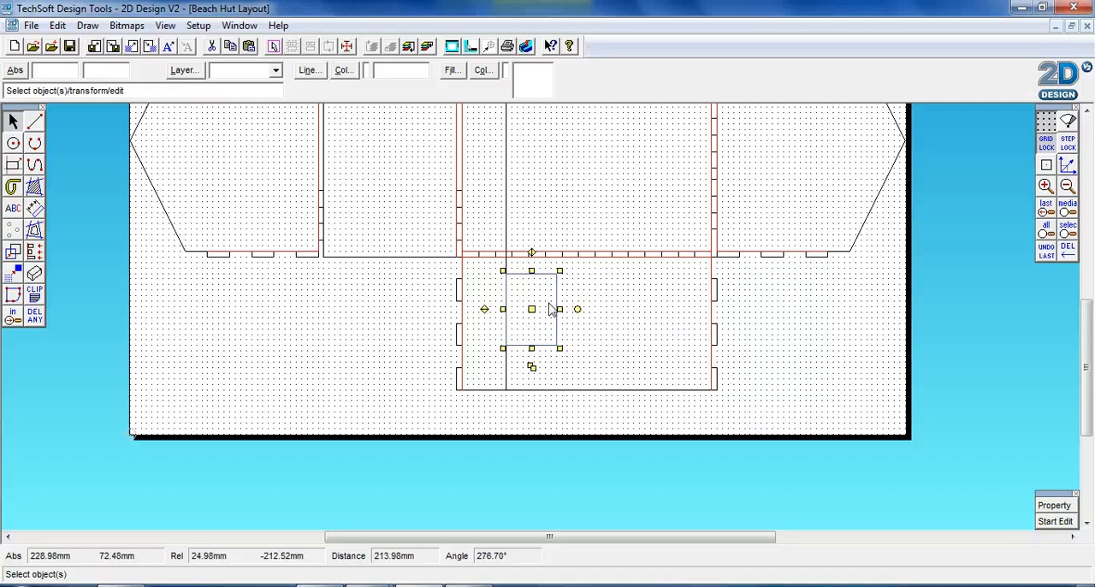
{"action": "left_click_drag", "start_coordinate": [532, 311], "coordinate": [534, 338]}
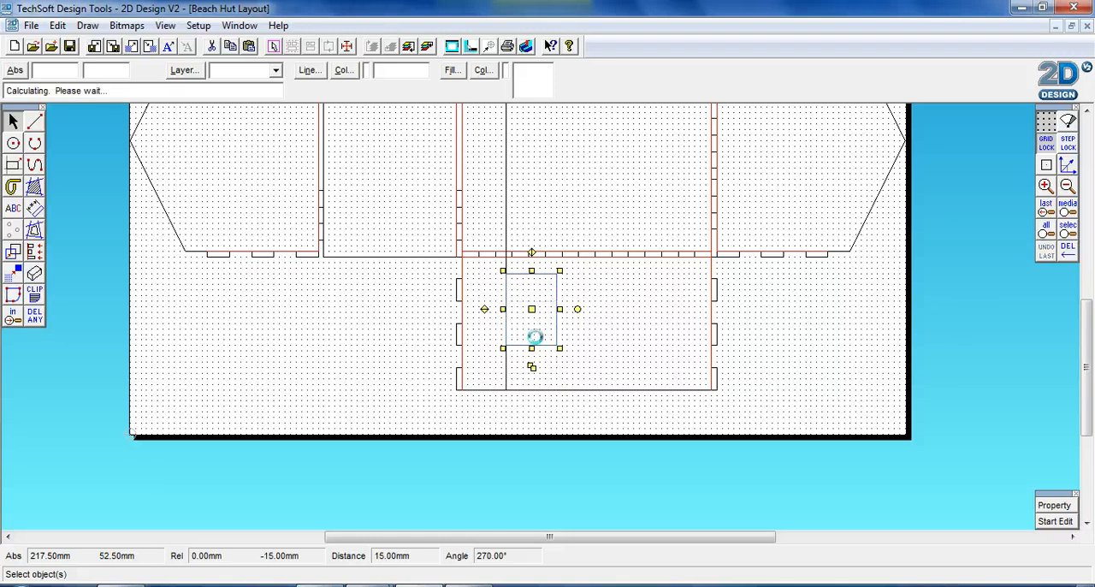
{"action": "left_click", "coordinate": [587, 430]}
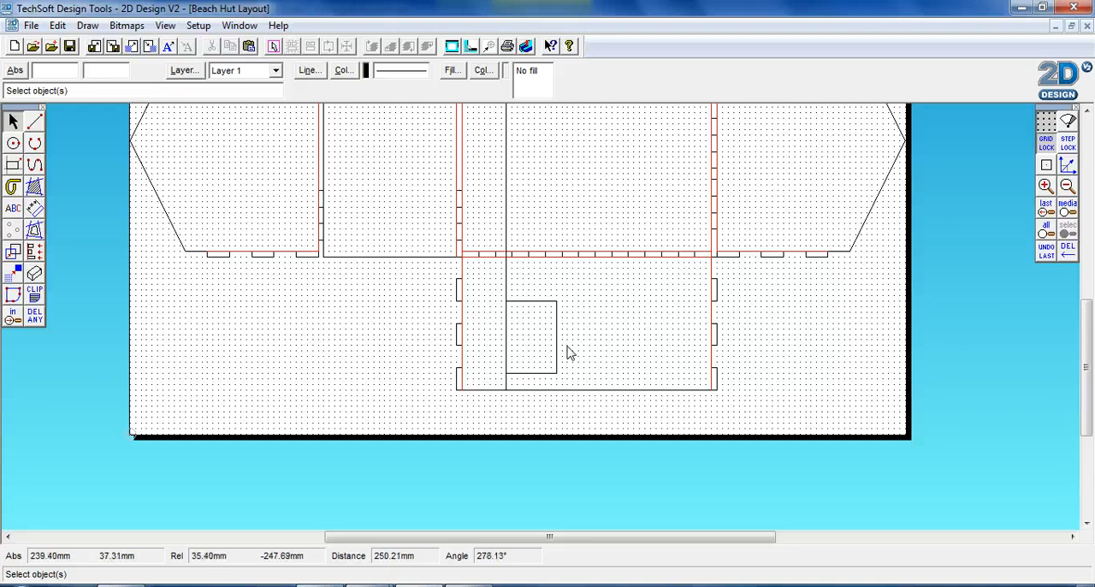
Delete the vertical guide line running through the two side panels and the interior floor.
{"action": "scroll", "coordinate": [597, 350], "scroll_direction": "down", "scroll_amount": 3}
{"action": "scroll", "coordinate": [596, 350], "scroll_direction": "up", "scroll_amount": 8}
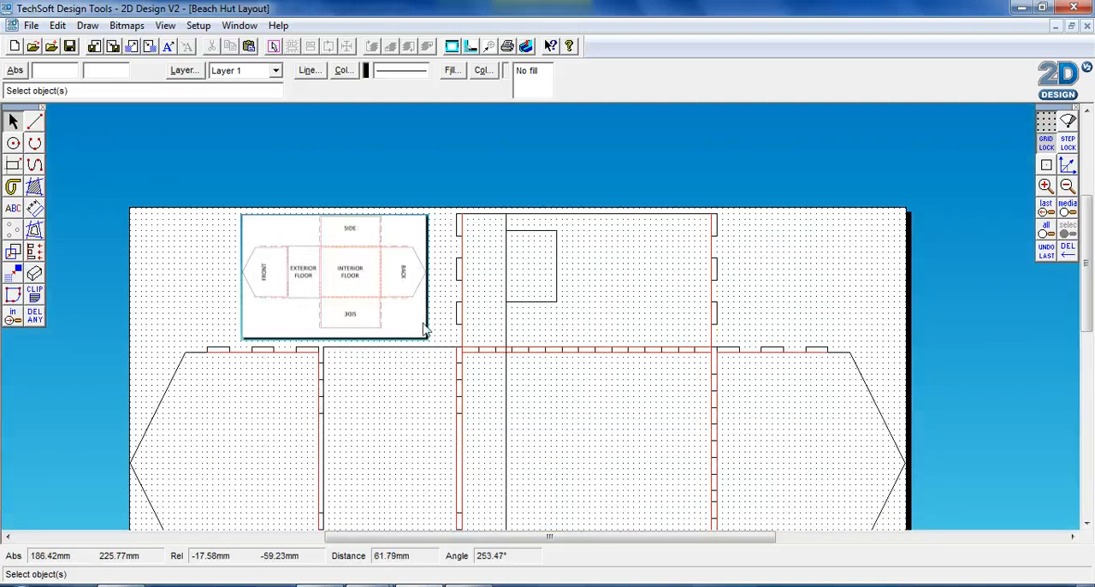
{"action": "scroll", "coordinate": [720, 416], "scroll_direction": "down", "scroll_amount": 8}
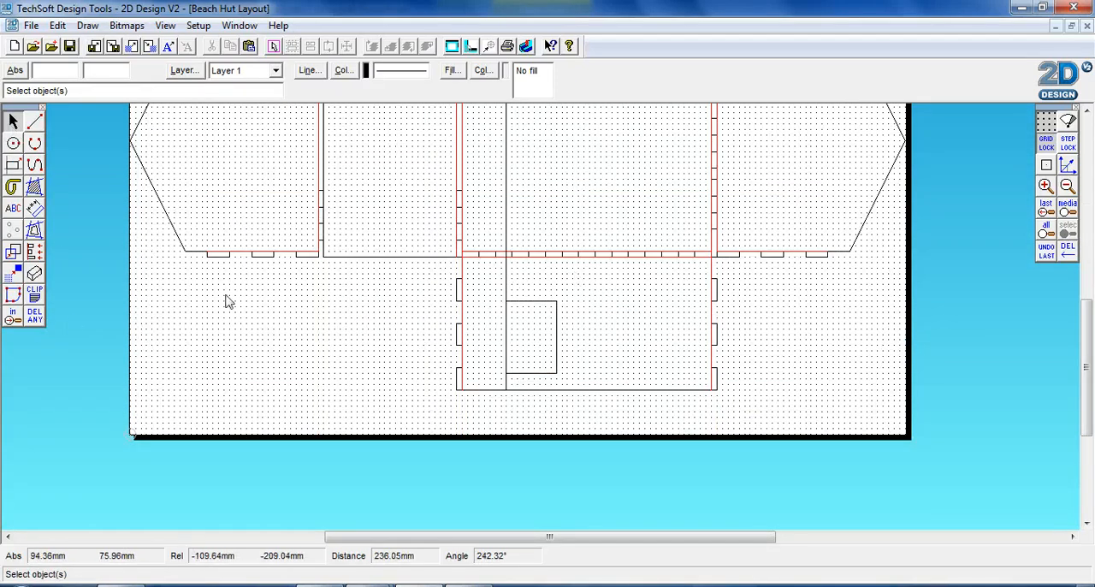
{"action": "left_click", "coordinate": [32, 318]}
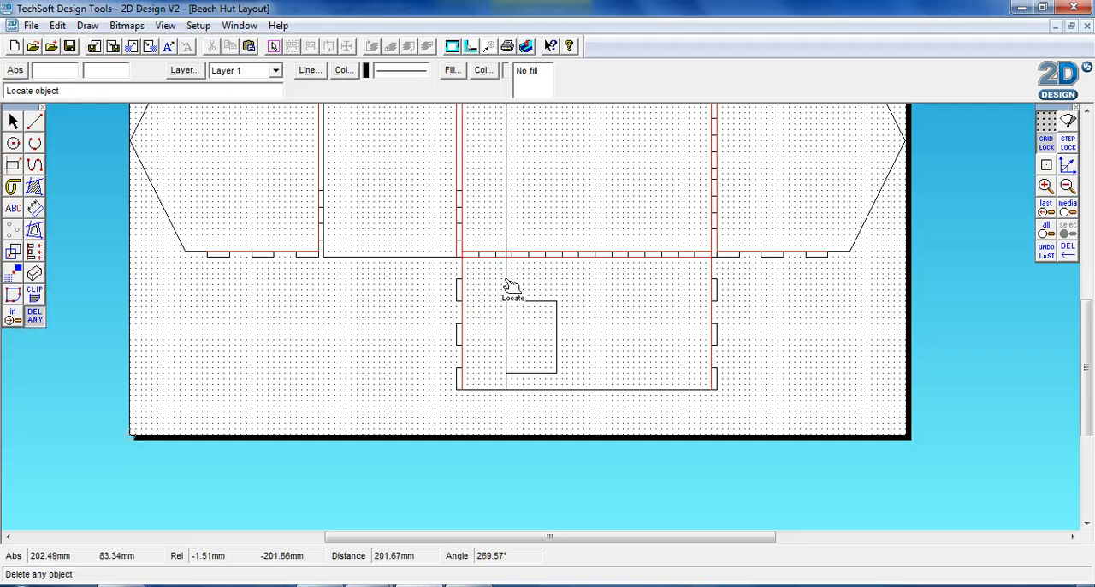
{"action": "scroll", "coordinate": [585, 297], "scroll_direction": "down", "scroll_amount": 1}
{"action": "scroll", "coordinate": [584, 297], "scroll_direction": "up", "scroll_amount": 3}
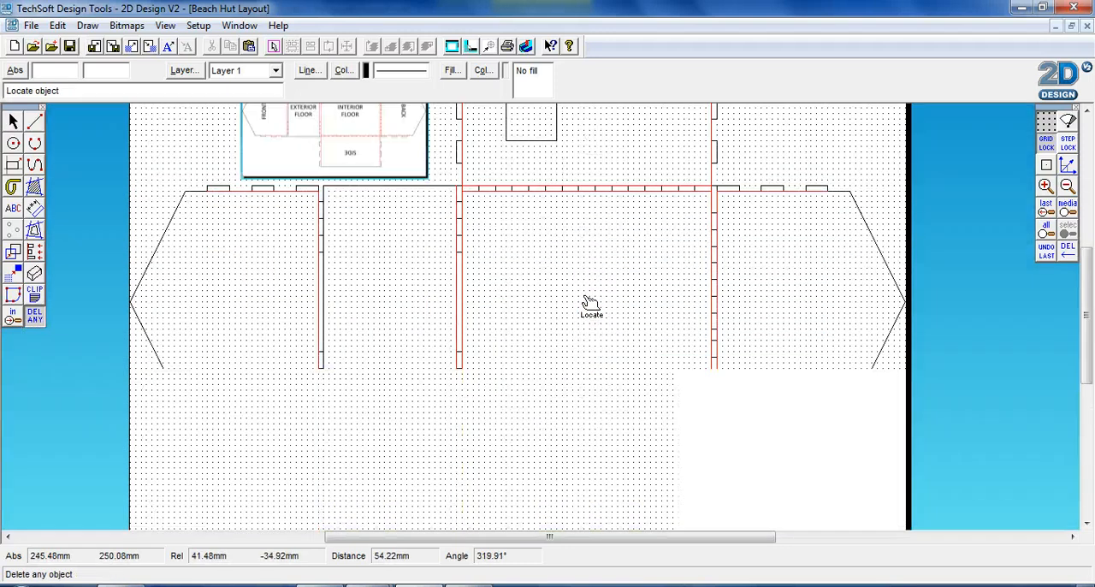
{"action": "scroll", "coordinate": [584, 297], "scroll_direction": "down", "scroll_amount": 2}
{"action": "scroll", "coordinate": [590, 306], "scroll_direction": "up", "scroll_amount": 2}
{"action": "scroll", "coordinate": [591, 306], "scroll_direction": "up", "scroll_amount": 2}
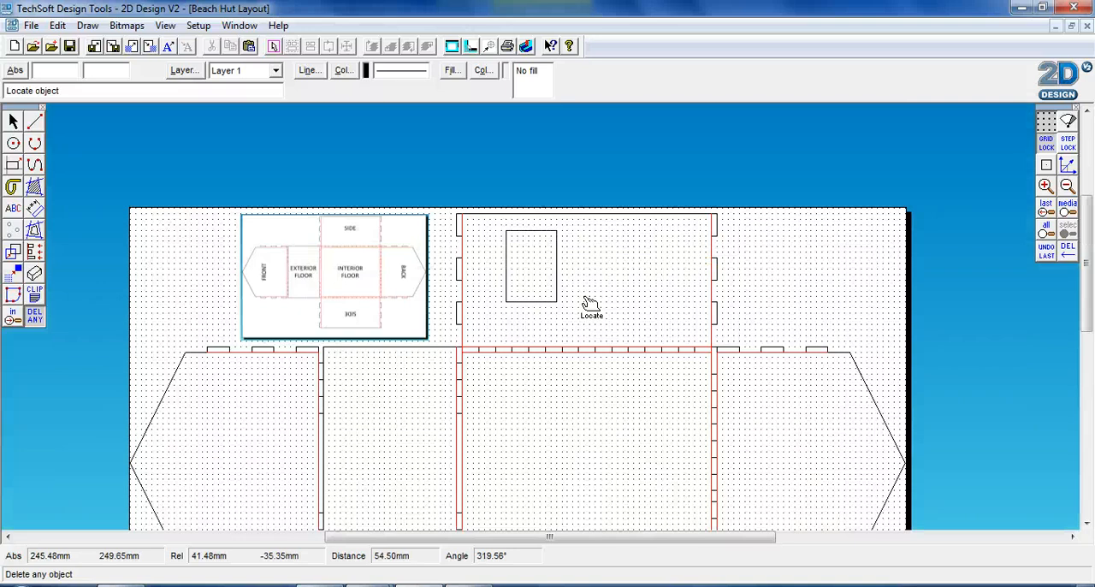
{"action": "scroll", "coordinate": [590, 305], "scroll_direction": "down", "scroll_amount": 2}
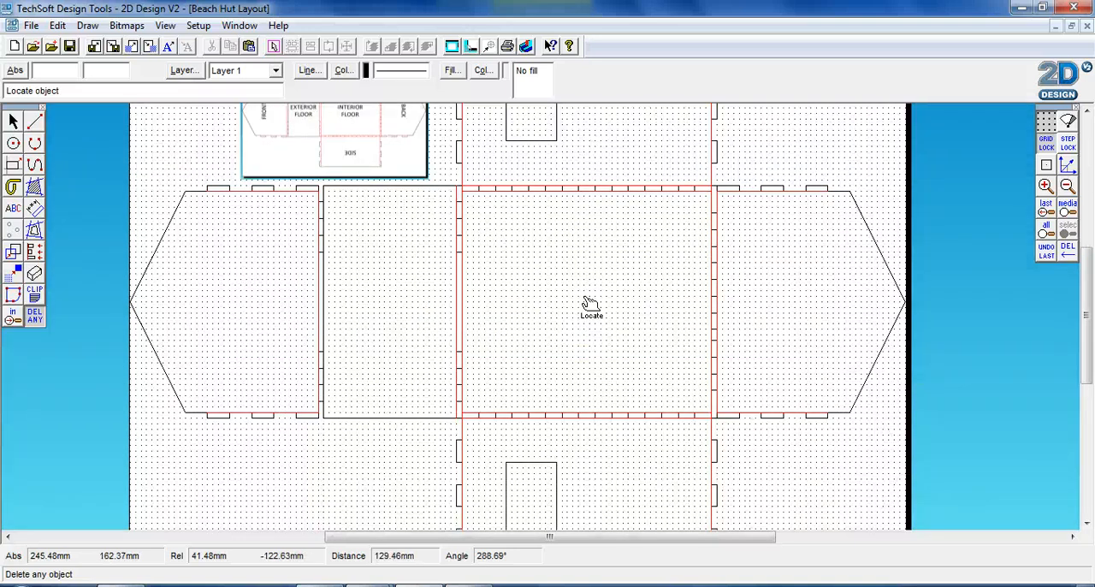
Draw a 102 mm horizontal guide line from the front panel's roof apex to the middle of its base edge.
{"action": "left_click", "coordinate": [34, 122]}
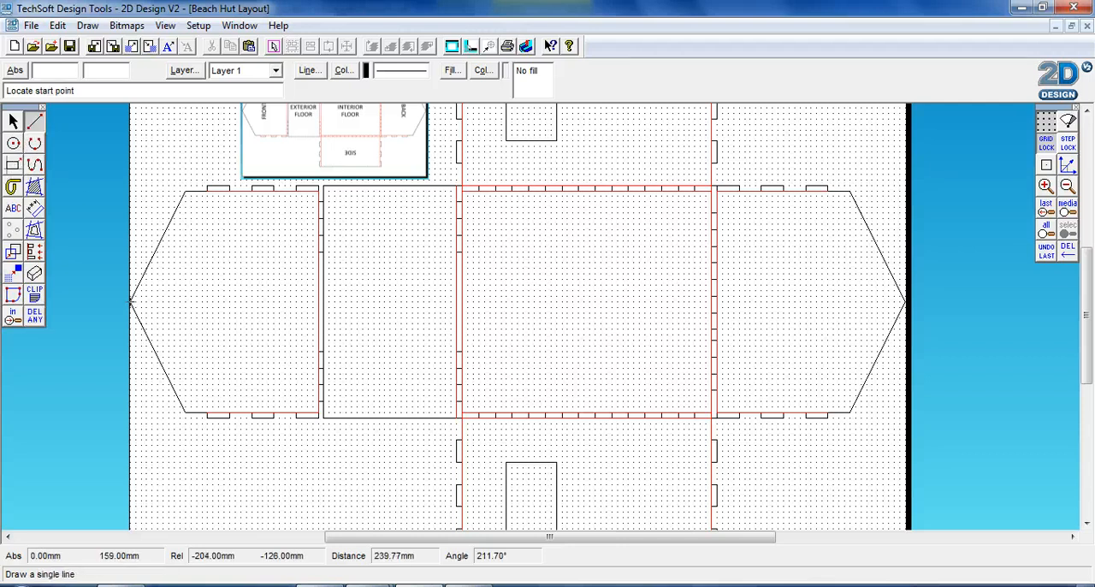
{"action": "left_click", "coordinate": [130, 301]}
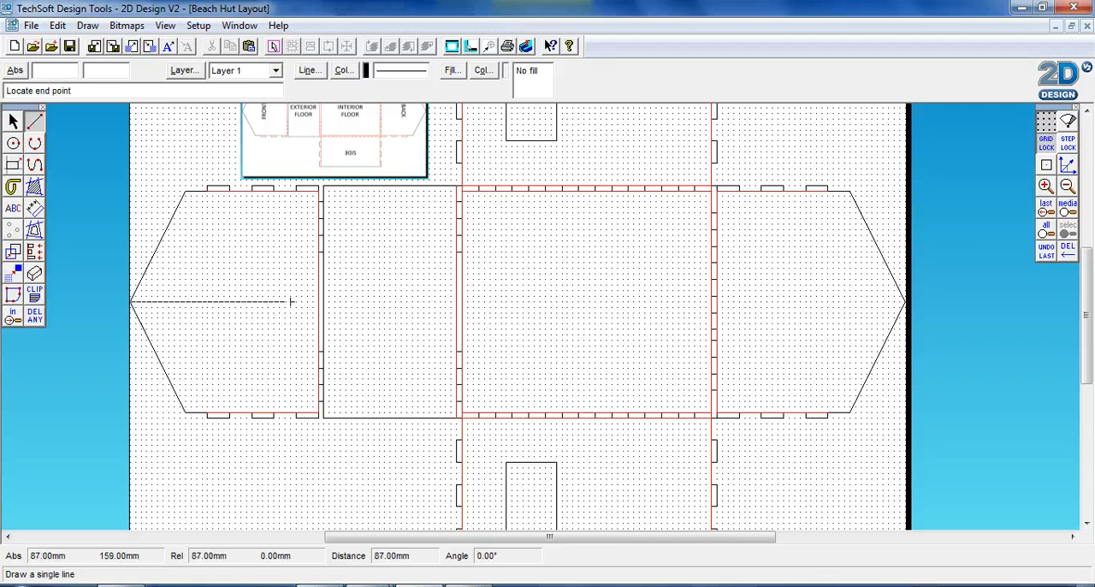
{"action": "left_click", "coordinate": [318, 301]}
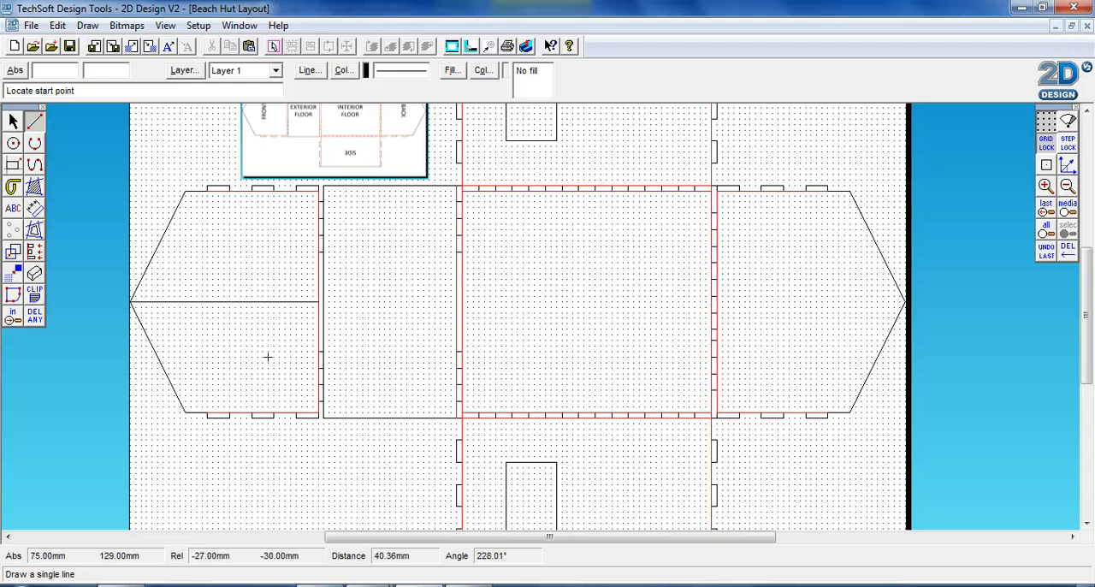
Draw a 72 by 30 mm door rectangle centred on the front panel's guide line and ending at the base edge, and delete the guide line.
{"action": "left_click", "coordinate": [13, 164]}
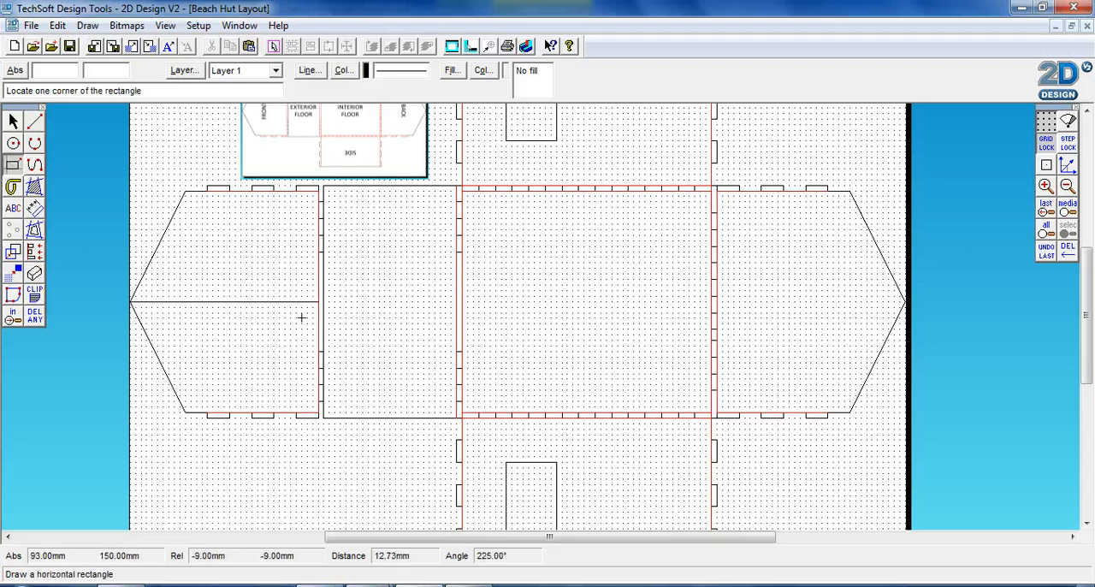
{"action": "left_click", "coordinate": [185, 274]}
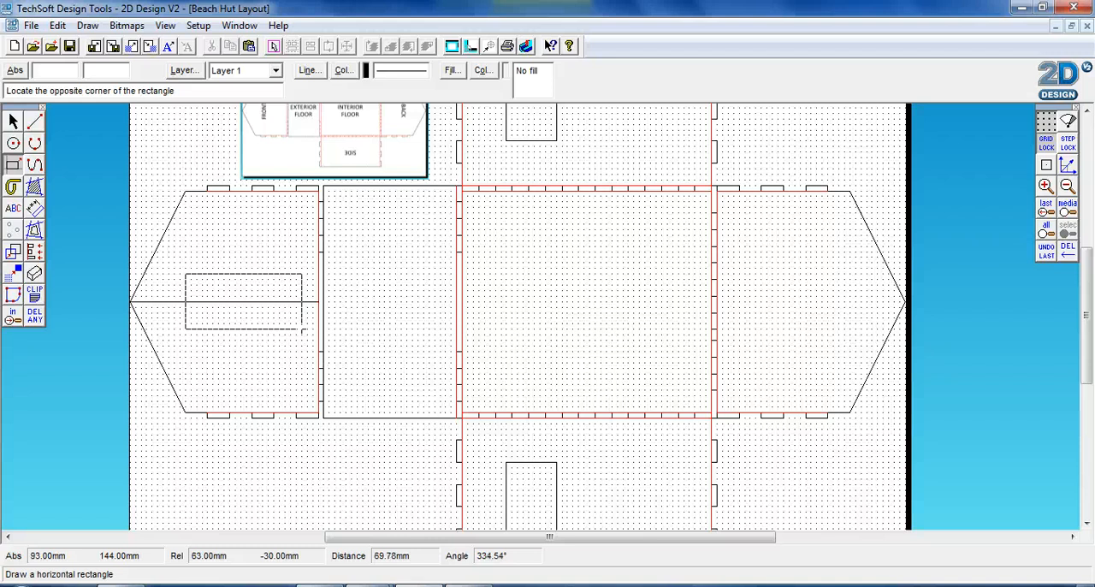
{"action": "left_click", "coordinate": [319, 328]}
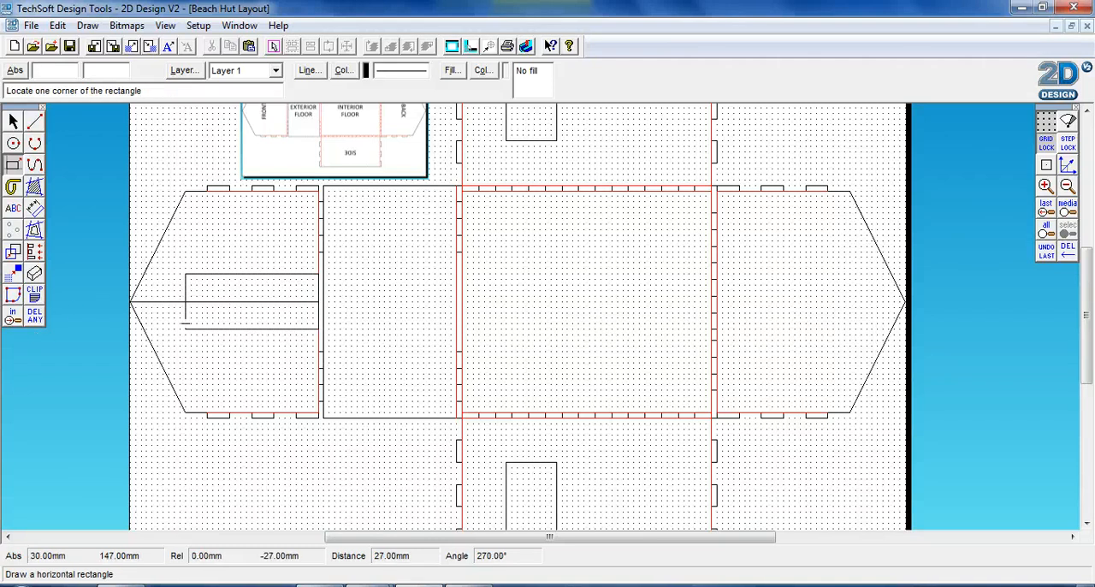
{"action": "left_click", "coordinate": [40, 323]}
{"action": "left_click", "coordinate": [144, 303]}
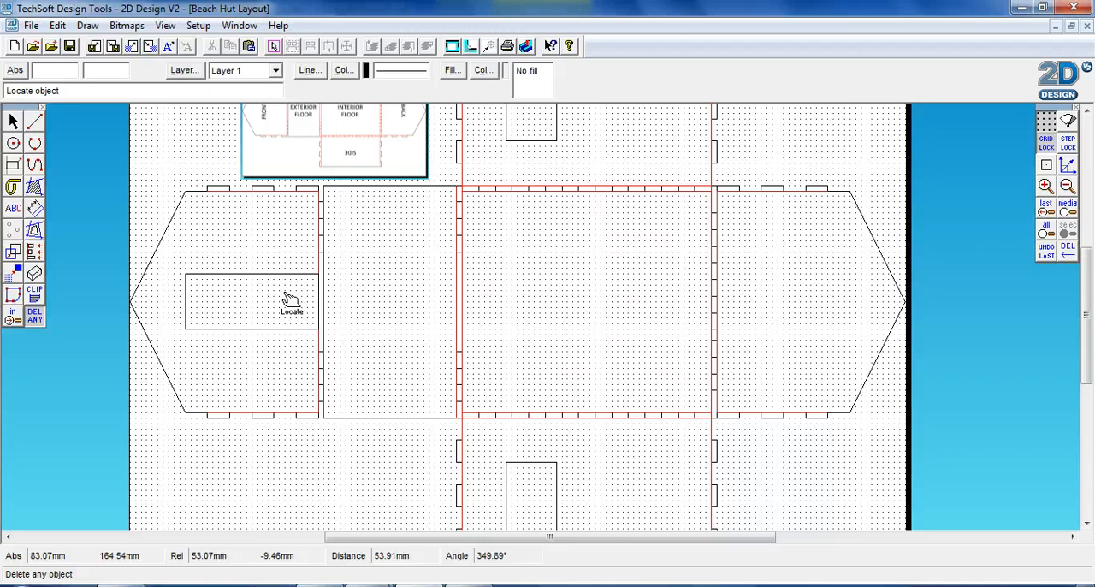
Draw a 39 by 18 mm window rectangle on the front panel, 3 mm below the door and flush with the door's roof-side edge.
{"action": "left_click", "coordinate": [13, 166]}
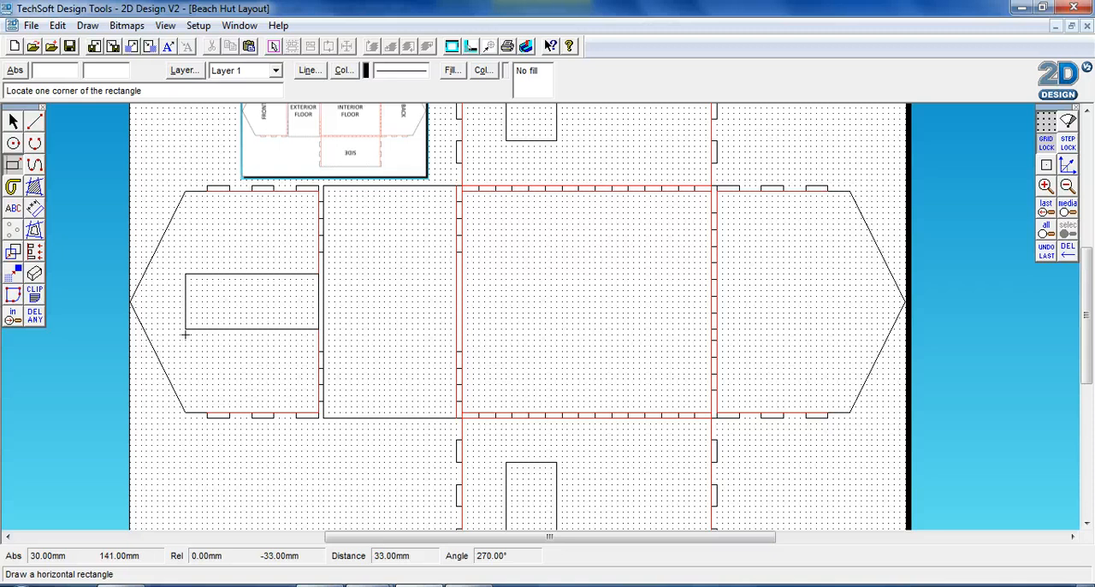
{"action": "left_click", "coordinate": [185, 334]}
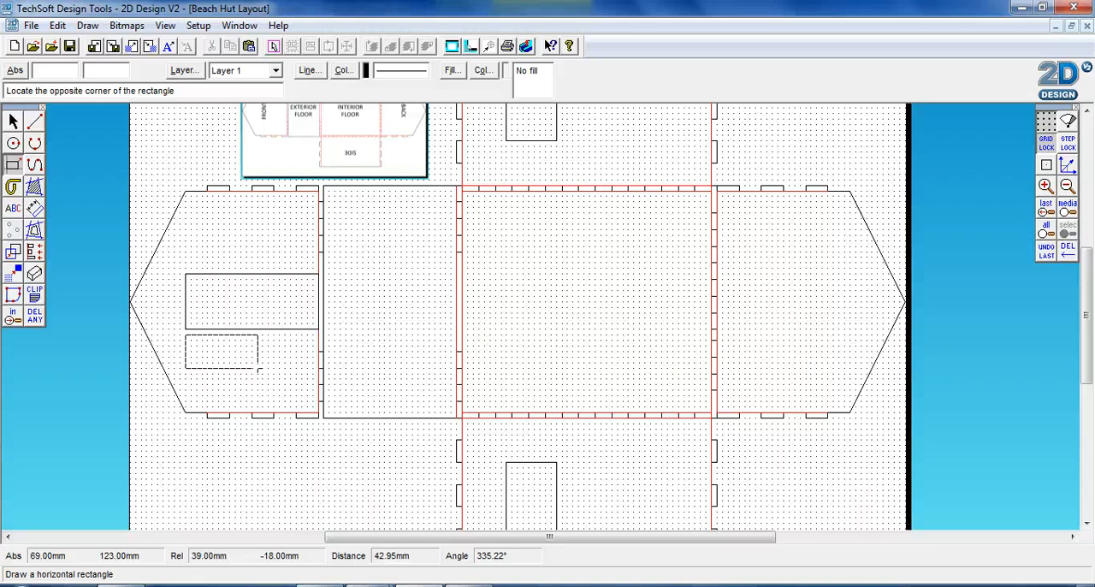
{"action": "left_click", "coordinate": [258, 368]}
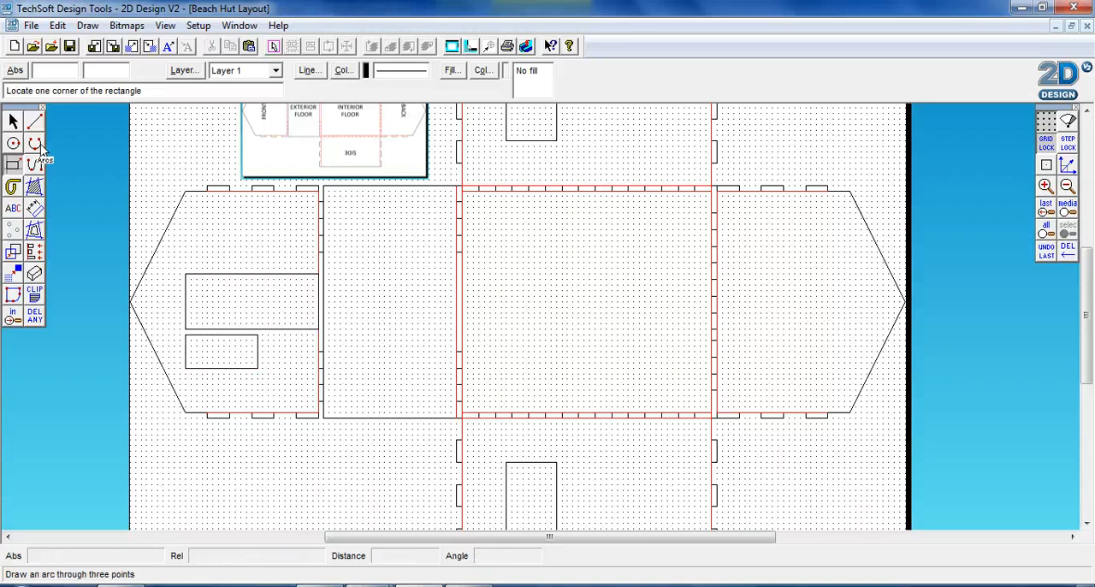
Duplicate the front window rectangle and place the copy 3 mm above the door, flush with the door's roof-side edge.
{"action": "left_click", "coordinate": [14, 123]}
{"action": "left_click", "coordinate": [208, 368]}
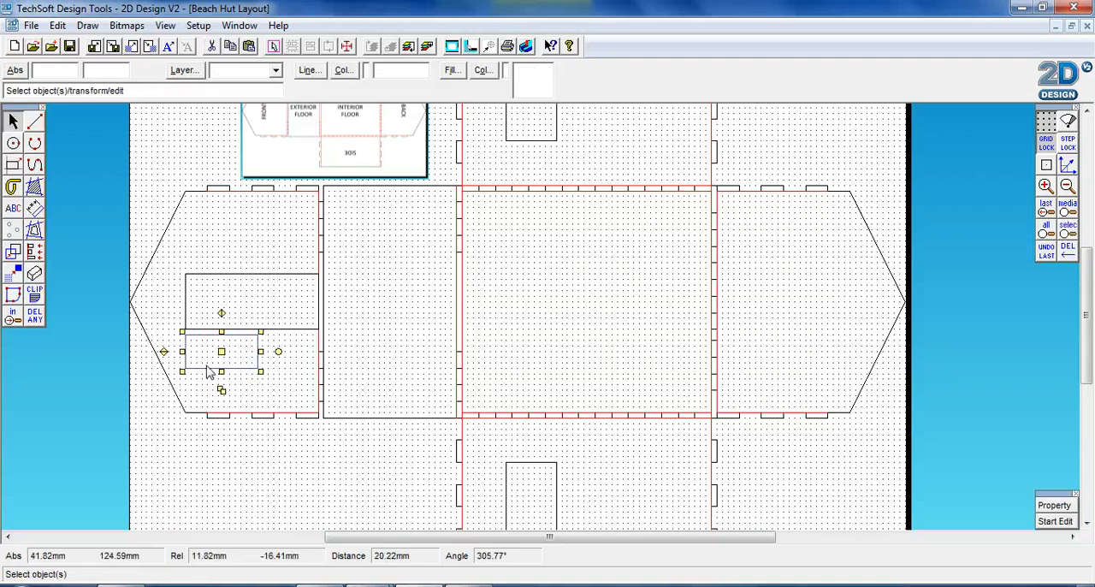
{"action": "left_click", "coordinate": [57, 25]}
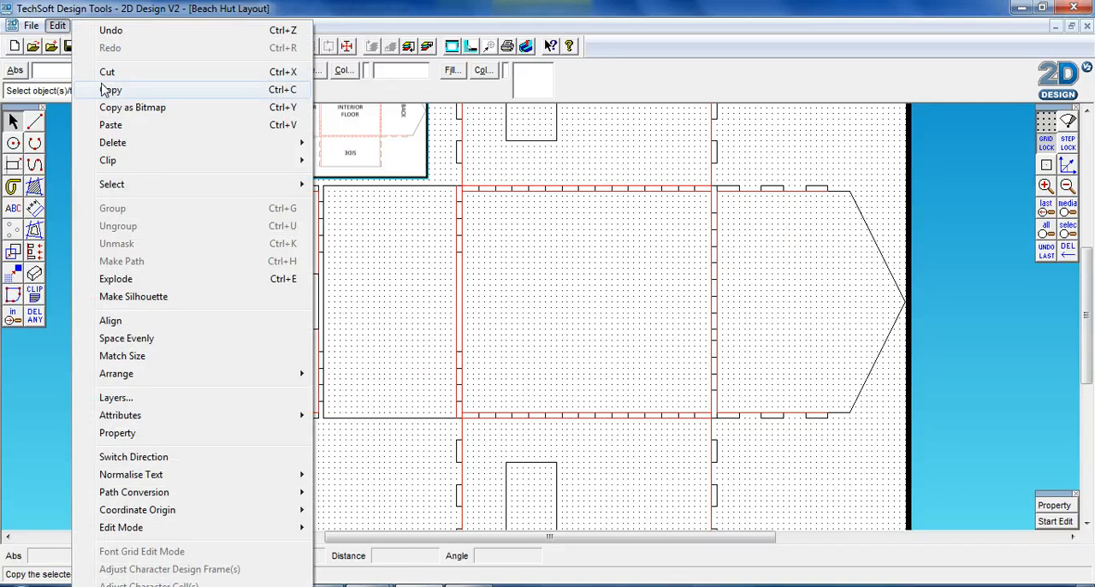
{"action": "left_click", "coordinate": [103, 90]}
{"action": "left_click", "coordinate": [57, 25]}
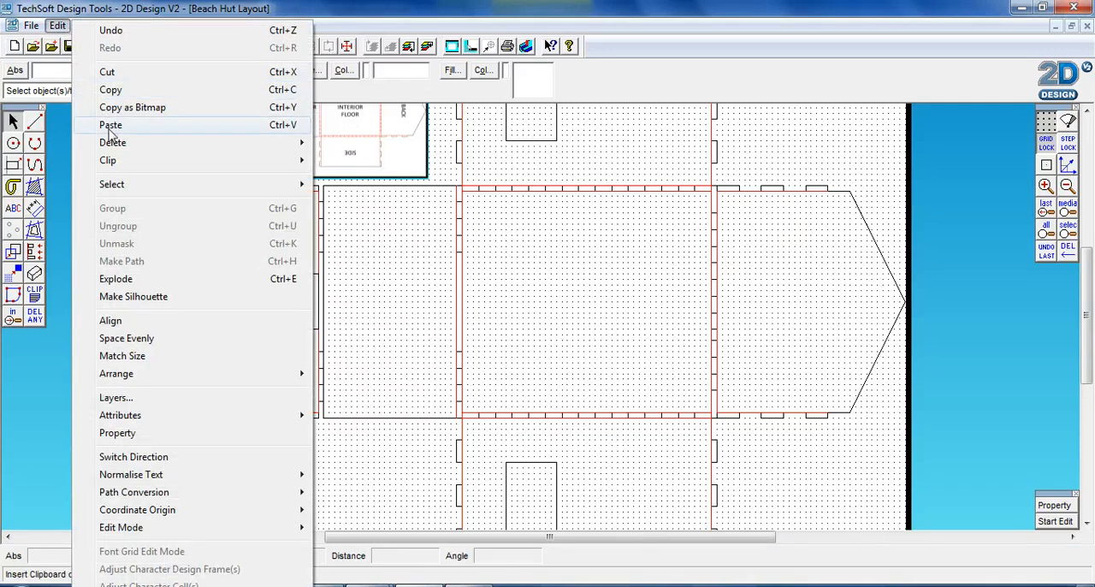
{"action": "left_click", "coordinate": [109, 127]}
{"action": "left_click", "coordinate": [541, 318]}
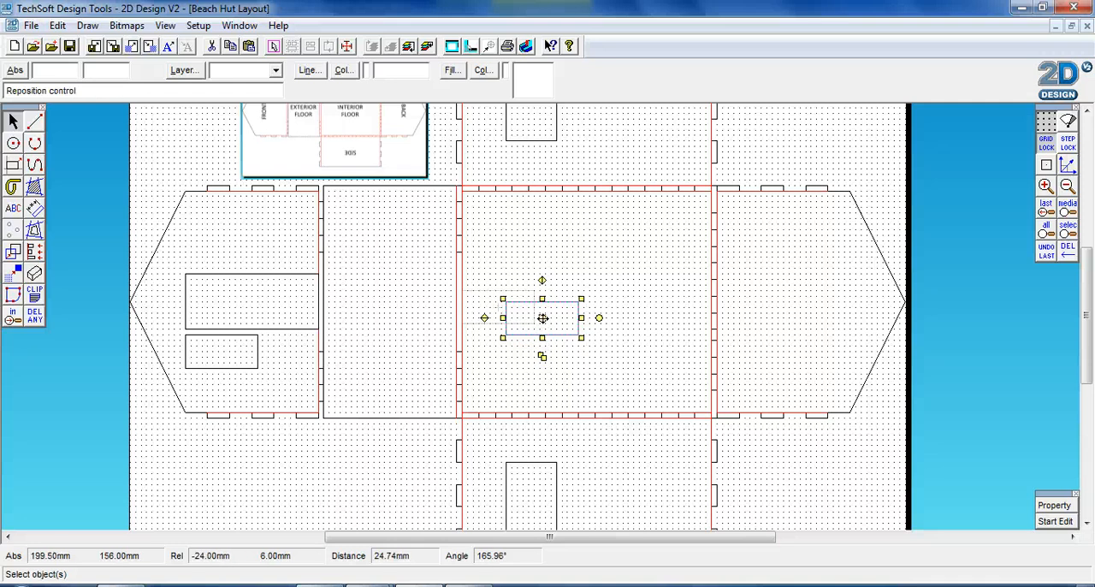
{"action": "left_click", "coordinate": [222, 251]}
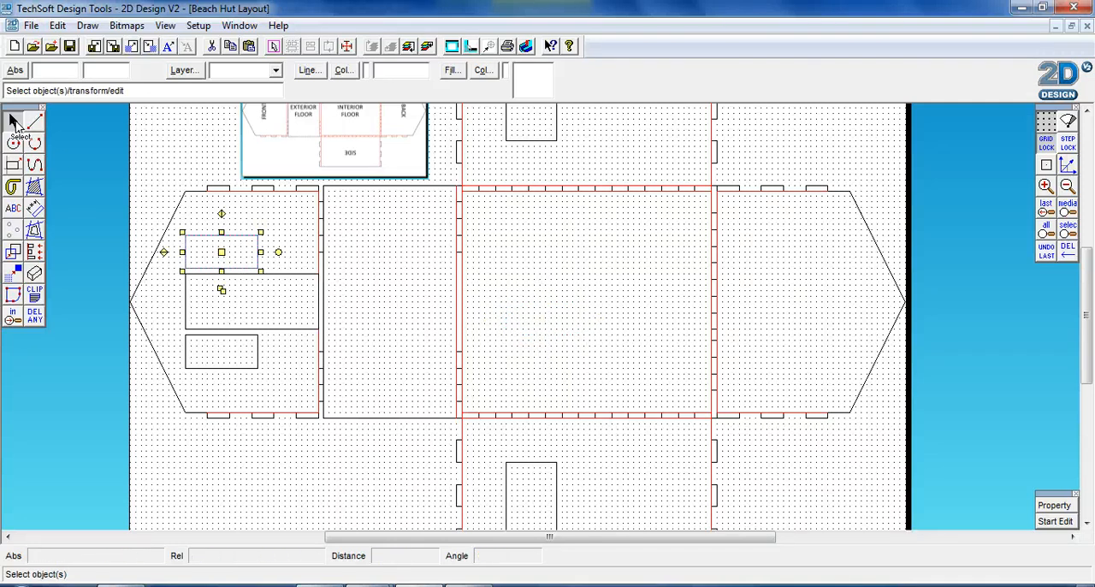
{"action": "left_click", "coordinate": [145, 197]}
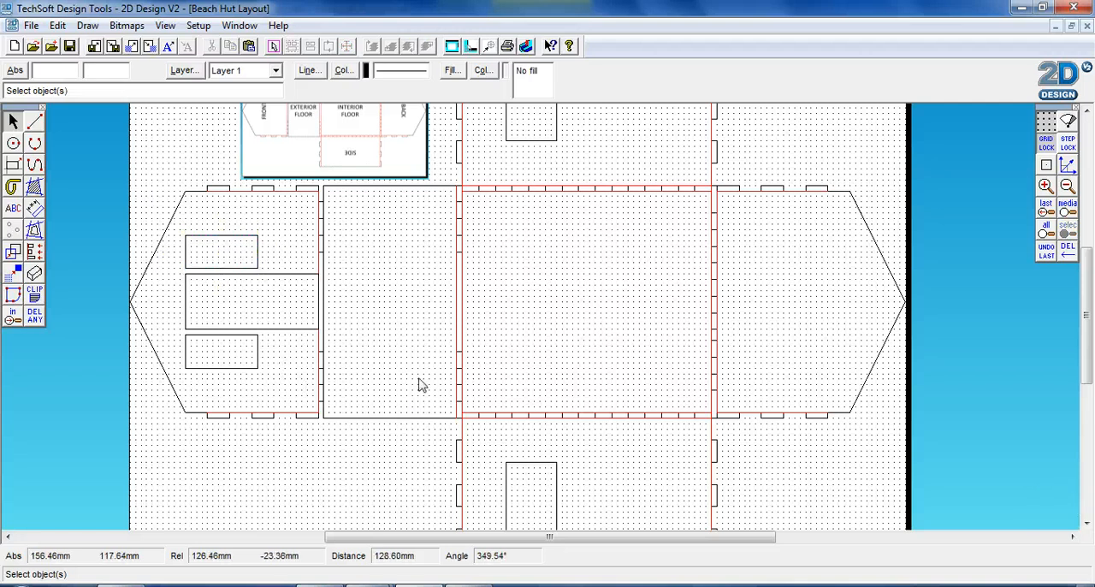
{"action": "scroll", "coordinate": [419, 385], "scroll_direction": "down", "scroll_amount": 3}
{"action": "scroll", "coordinate": [419, 385], "scroll_direction": "up", "scroll_amount": 8}
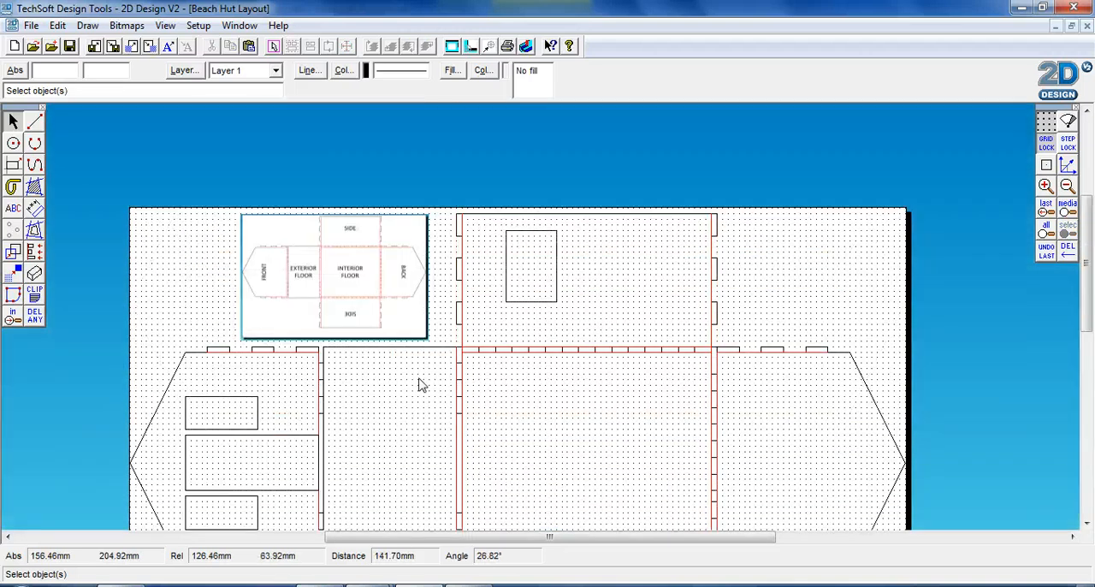
{"action": "scroll", "coordinate": [496, 365], "scroll_direction": "down", "scroll_amount": 3}
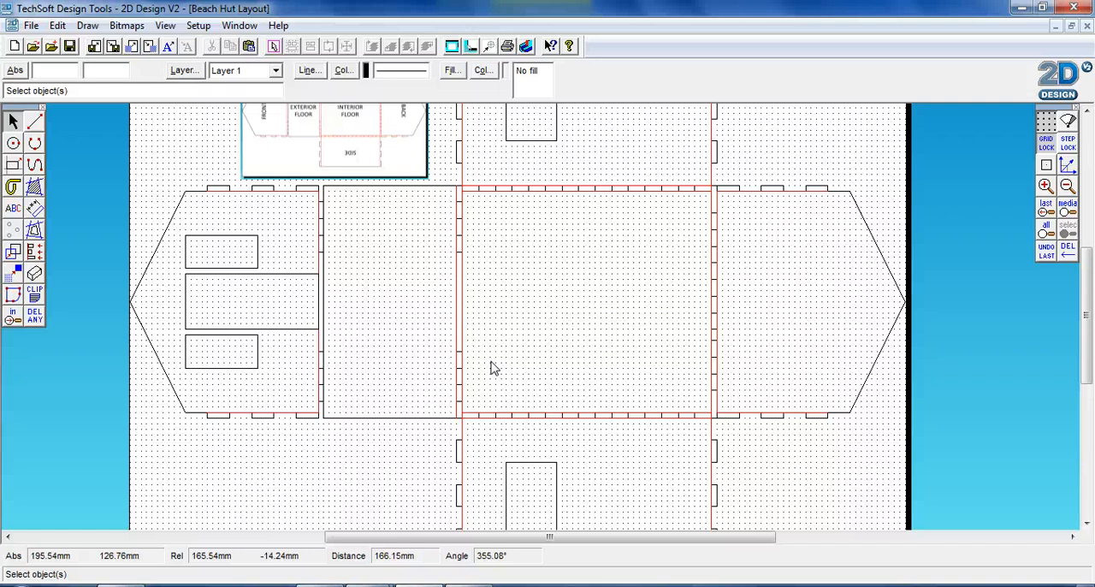